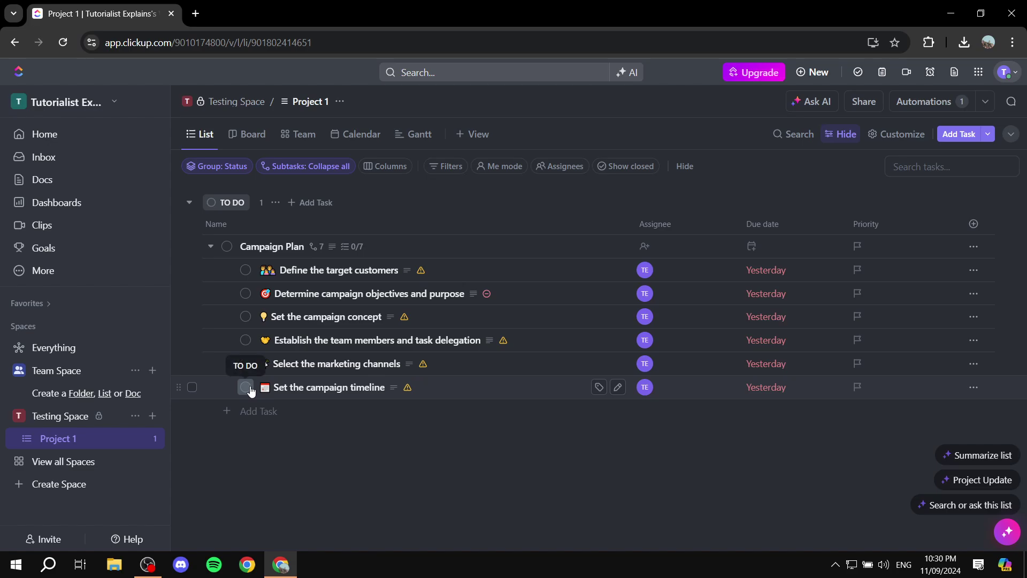
Change the 'Set the campaign timeline' task's status to IN PROGRESS and dismiss the confirmation
left_click(245, 387)
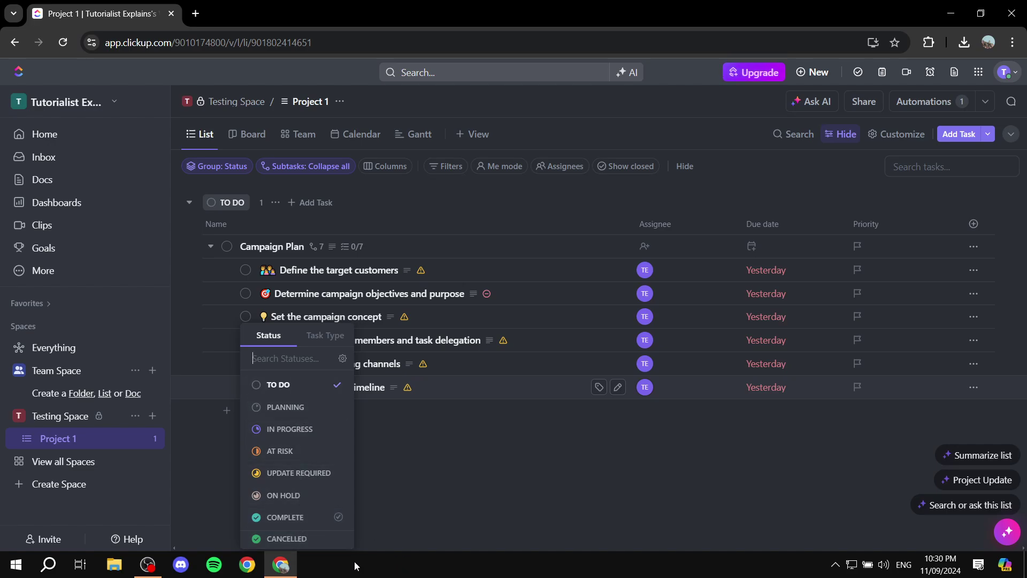
left_click(328, 428)
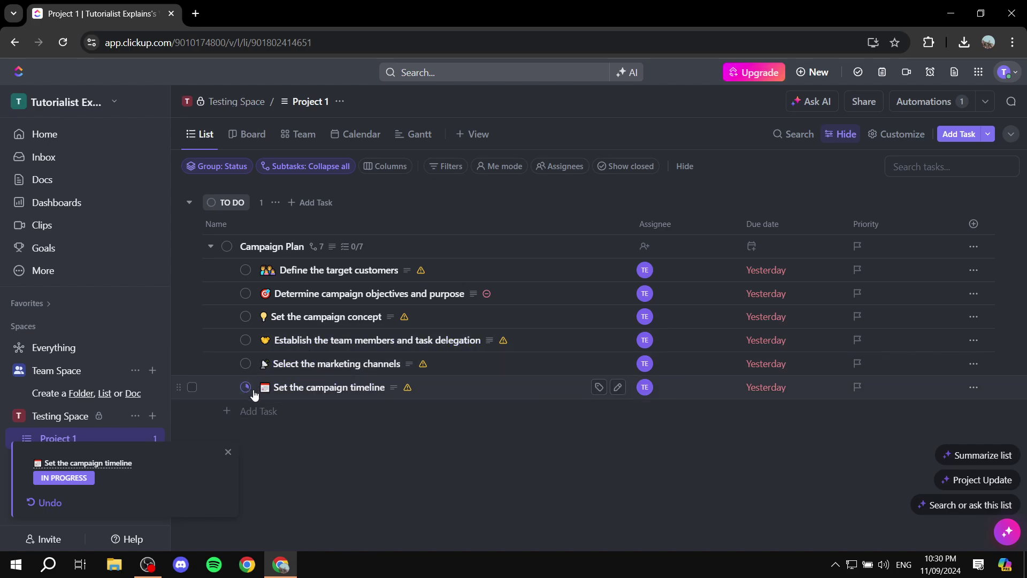
left_click(228, 455)
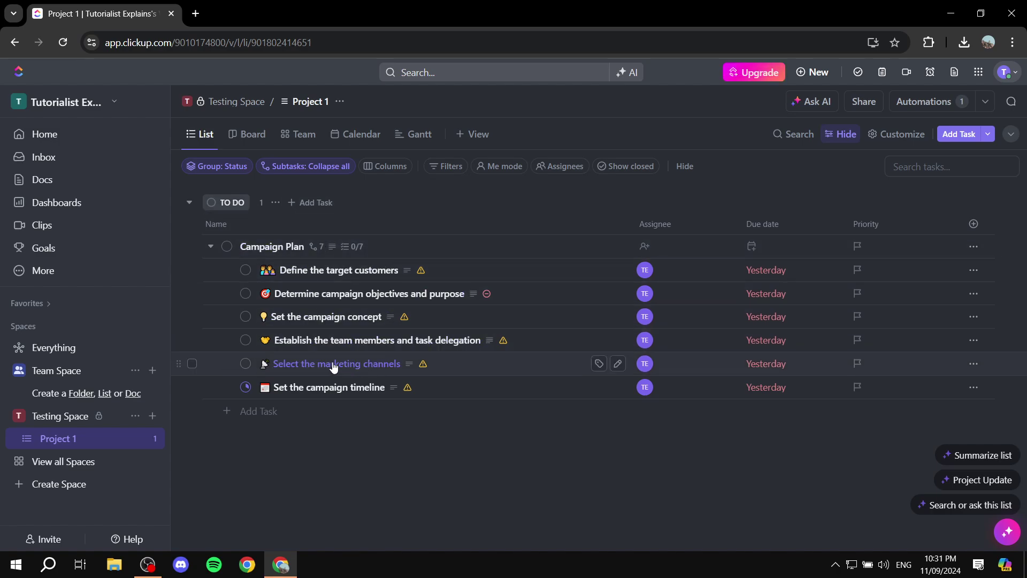
Recolour the TO DO status yellow and return 'Set the campaign timeline' to TO DO
left_click(237, 201)
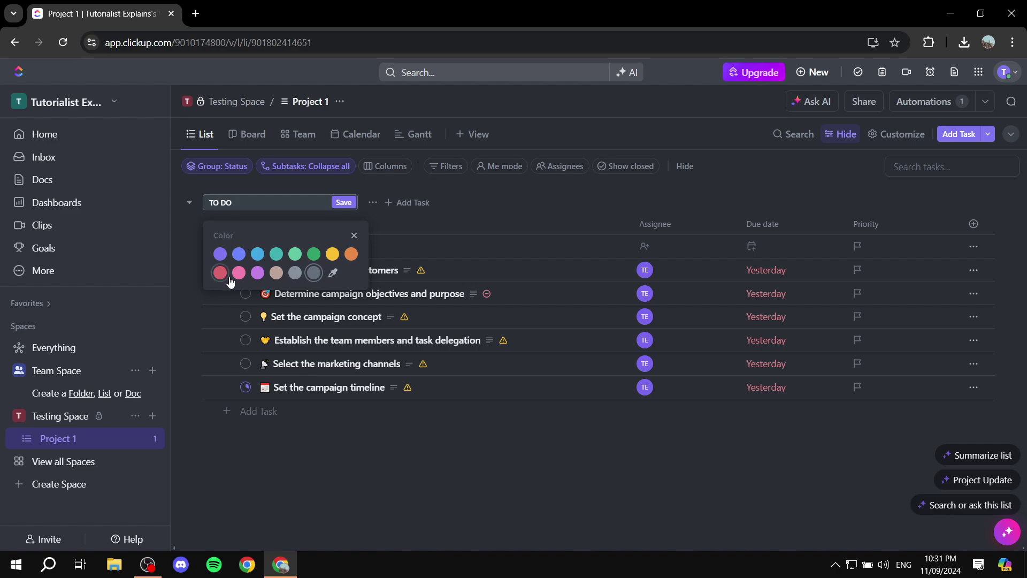
left_click(333, 255)
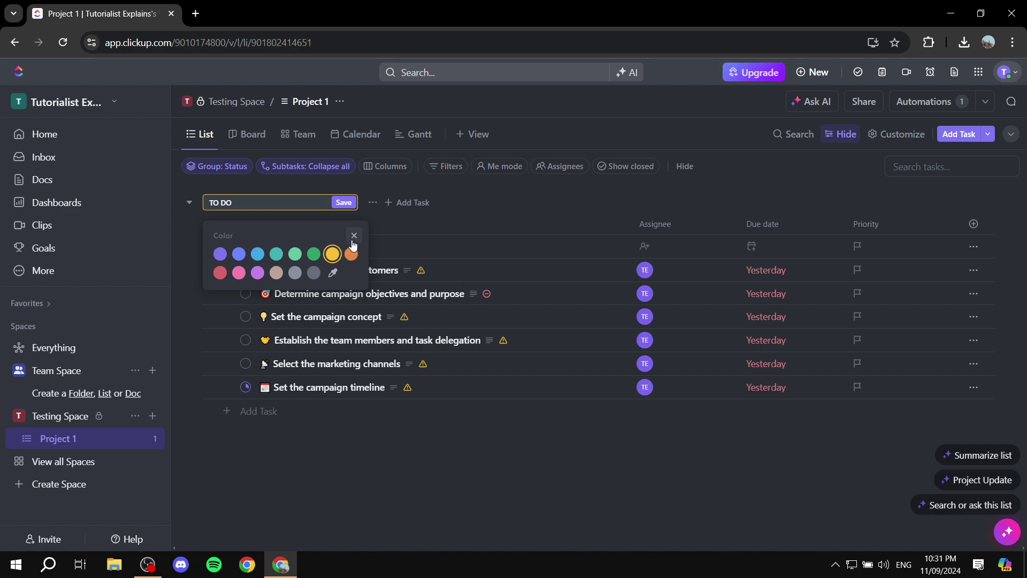
left_click(344, 204)
left_click(344, 203)
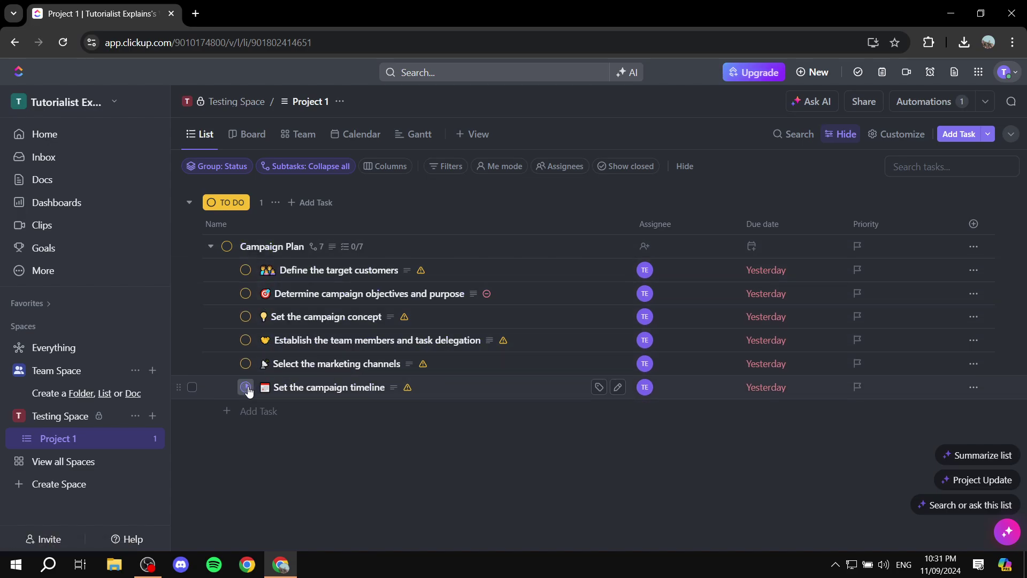
left_click(246, 387)
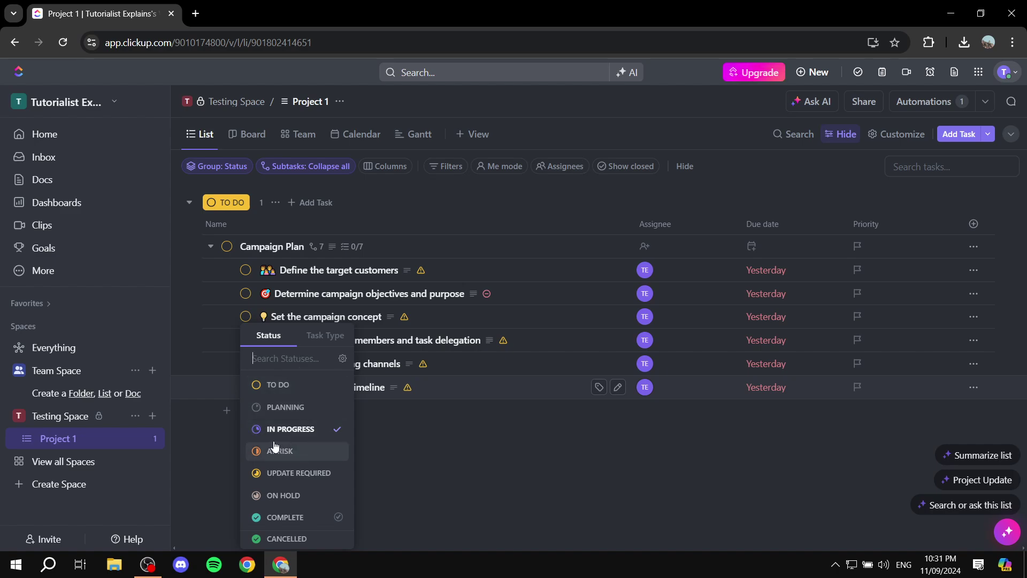
left_click(314, 389)
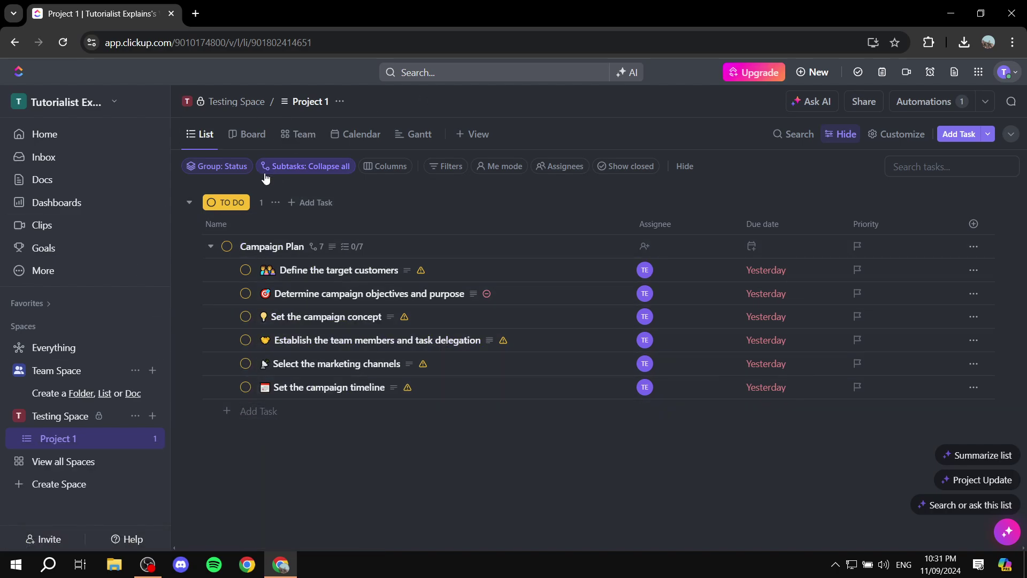
Create a task named 'Test' with IN PROGRESS status in Project 1
left_click(958, 135)
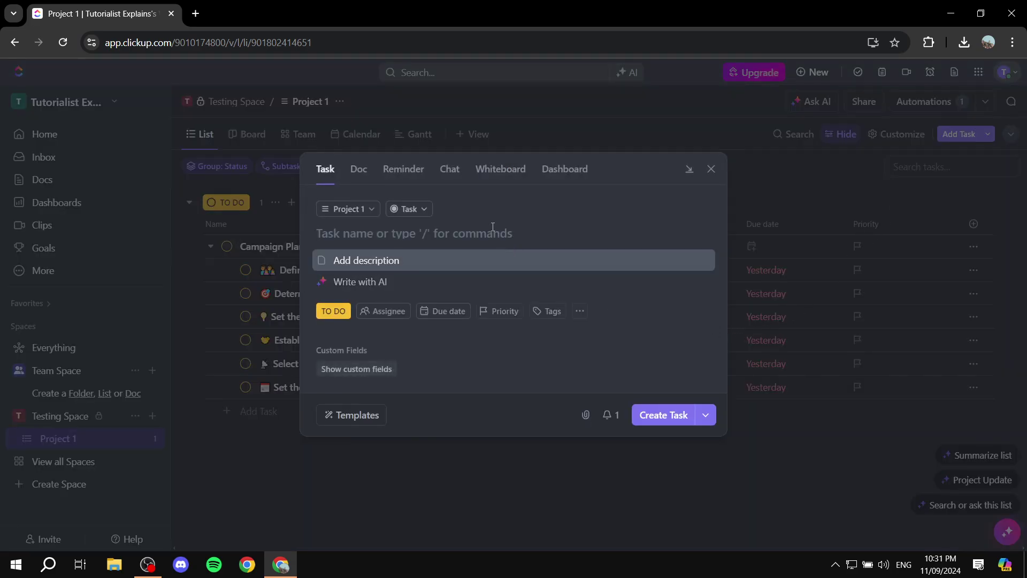
type("Test")
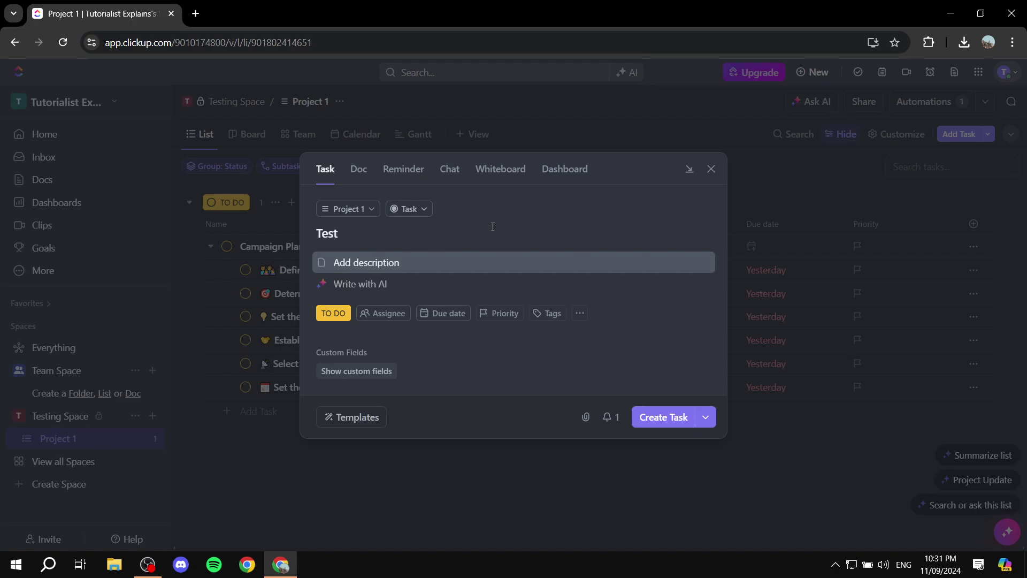
left_click(334, 313)
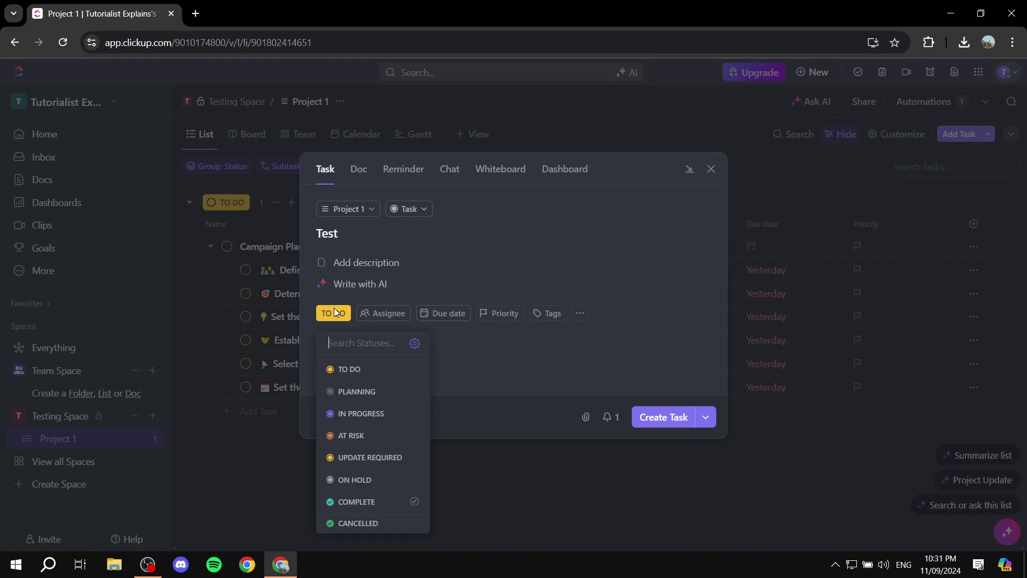
left_click(377, 413)
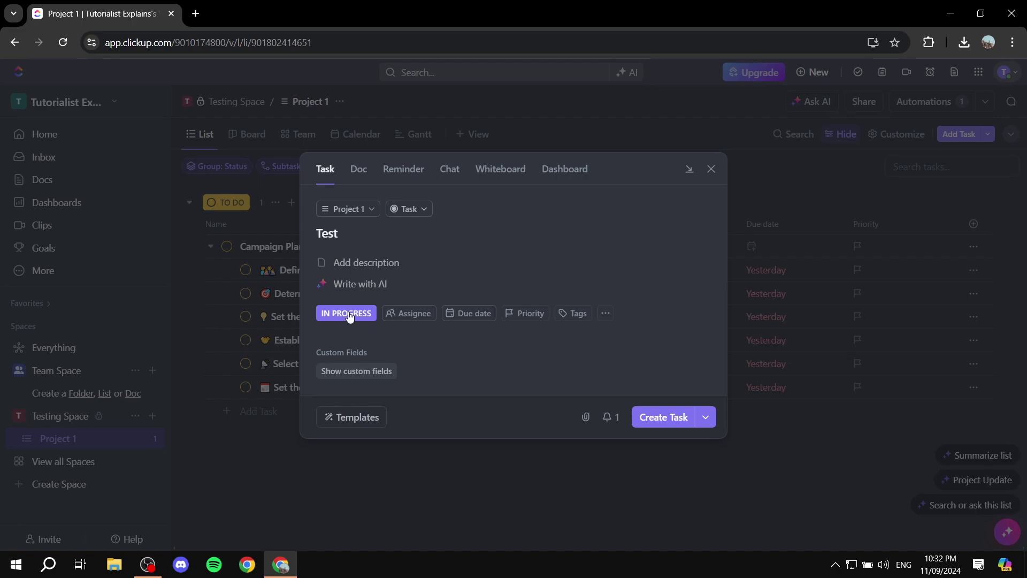
left_click(668, 422)
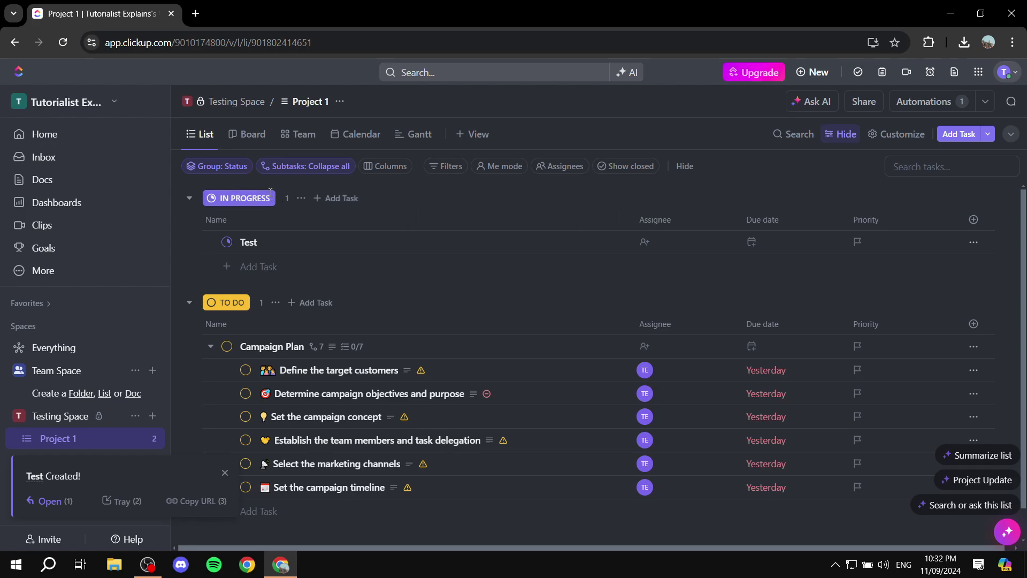
Change the IN PROGRESS status colour from purple to green
left_click(269, 197)
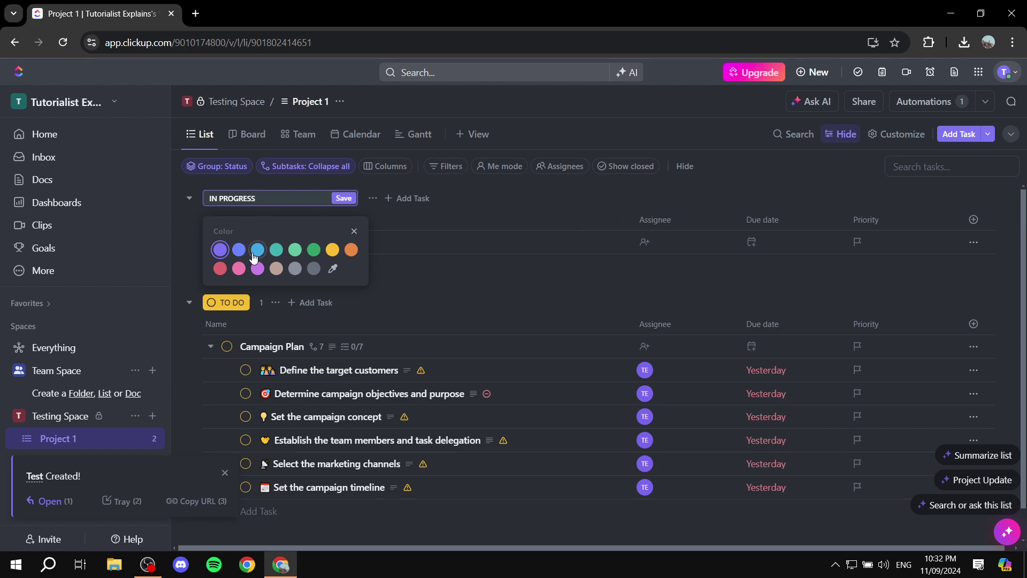
left_click(313, 250)
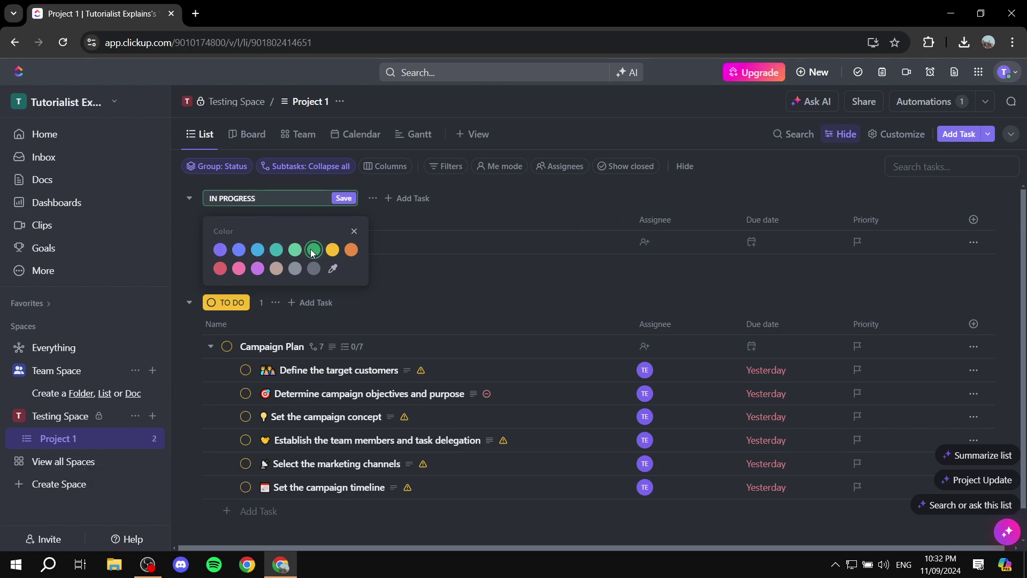
left_click(343, 199)
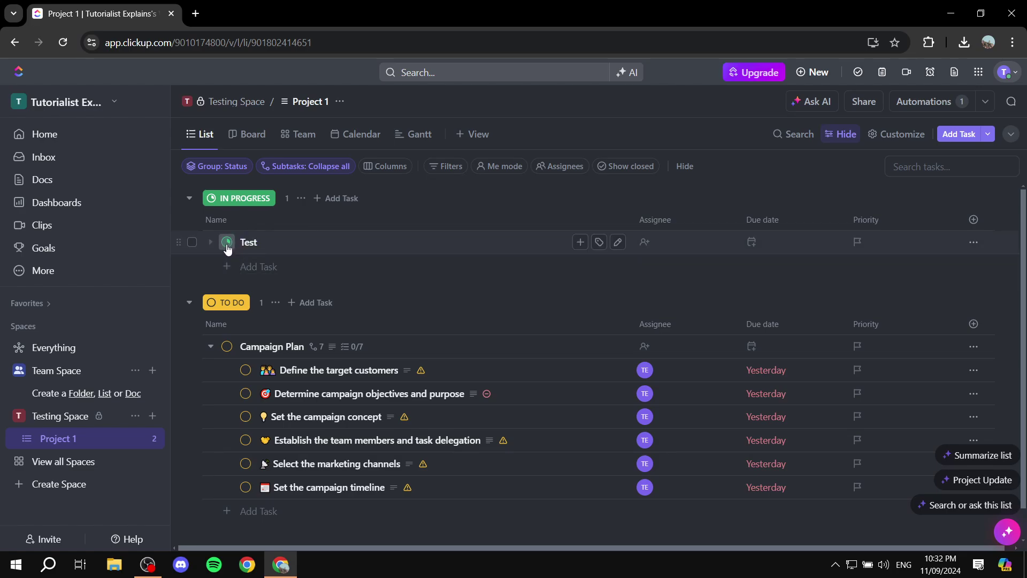
left_click(249, 489)
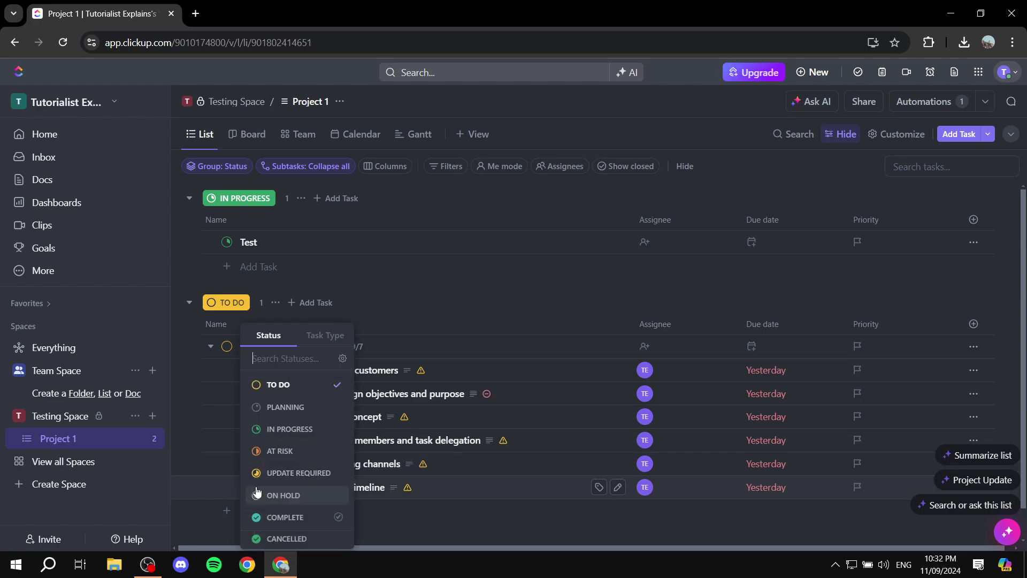
left_click(298, 429)
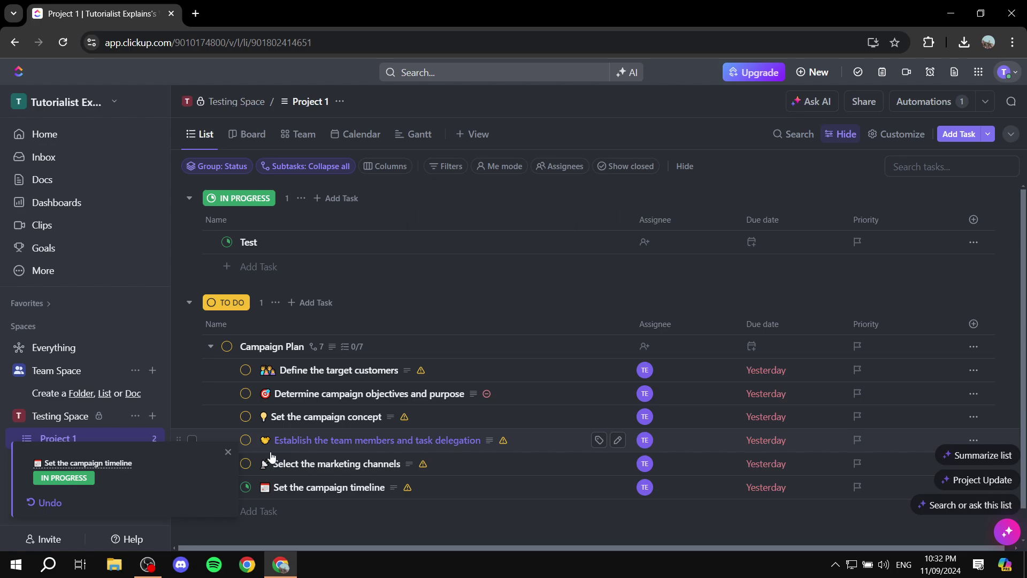
left_click(228, 453)
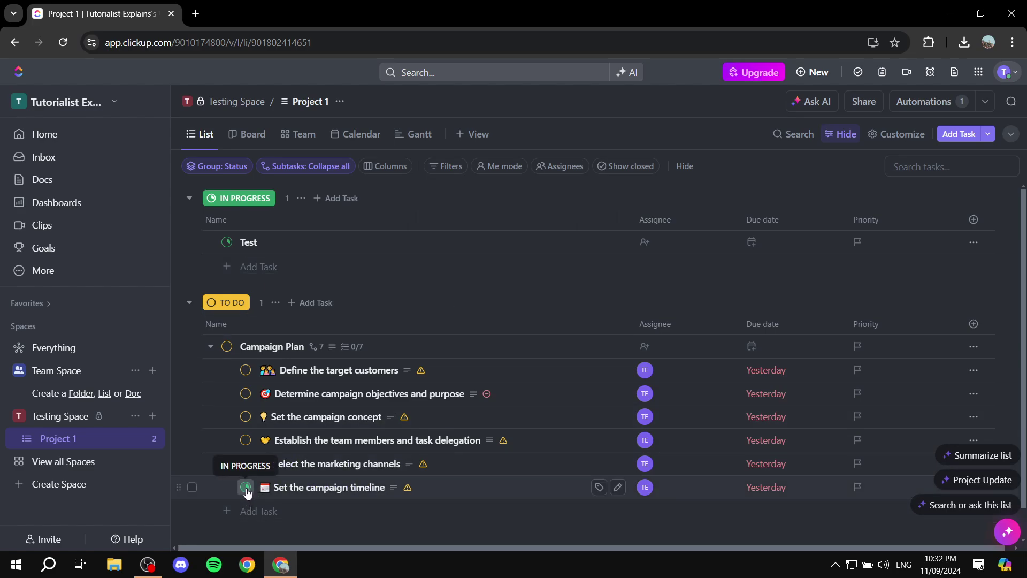
left_click(245, 486)
left_click(292, 385)
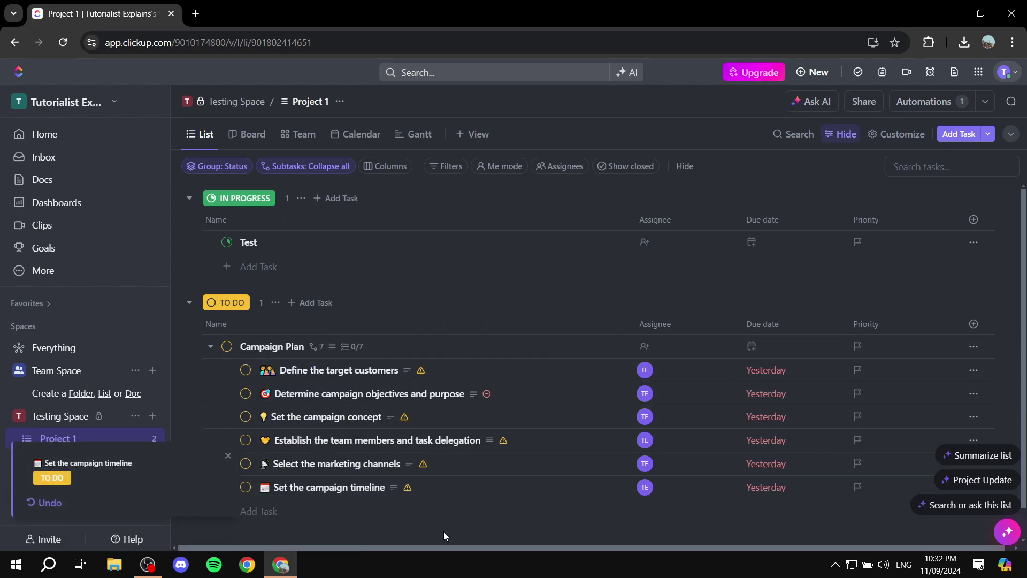
scroll(419, 492, "down", 1)
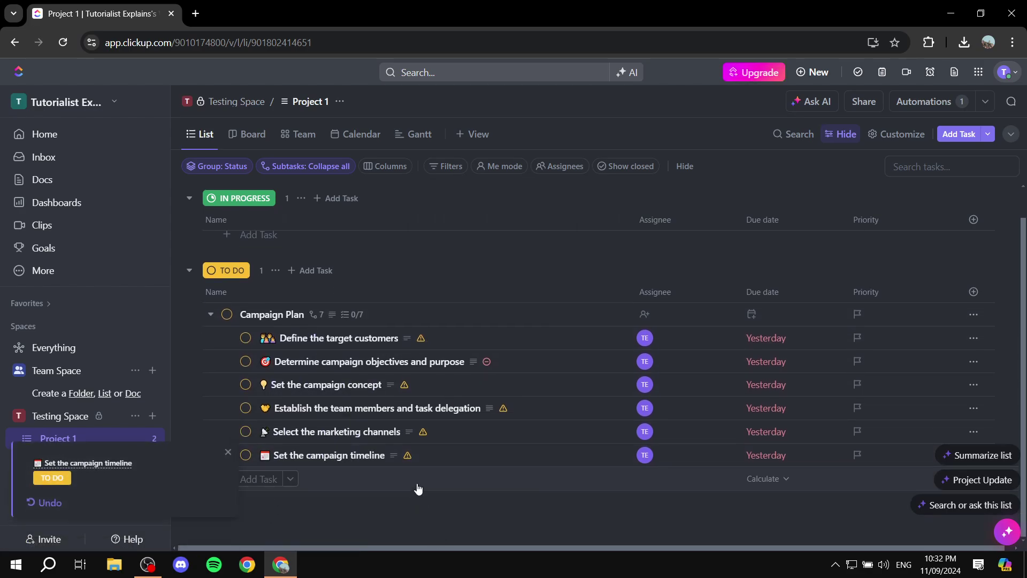
Create a task named 'Another test' with the AT RISK status
left_click(960, 134)
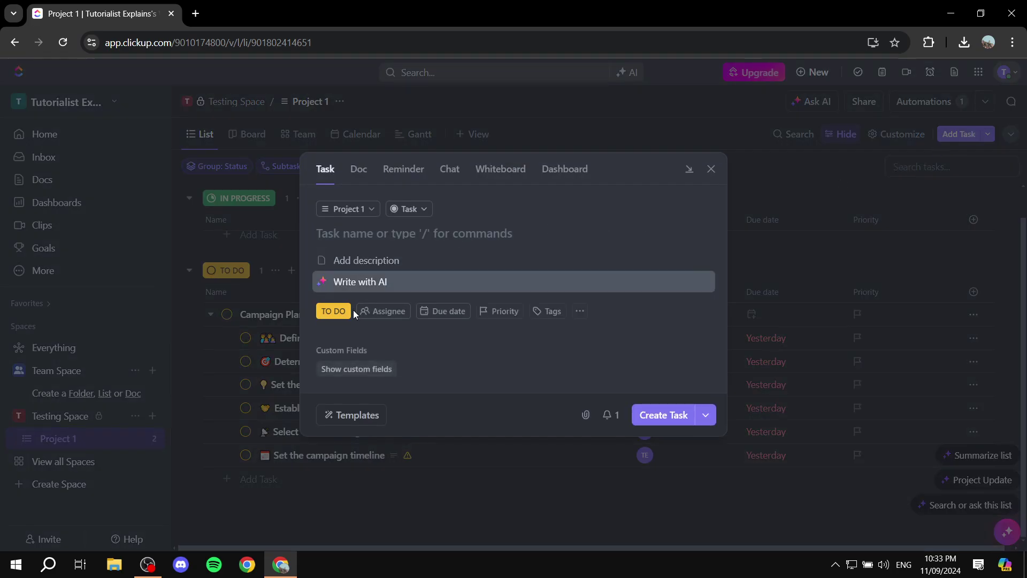
left_click(344, 312)
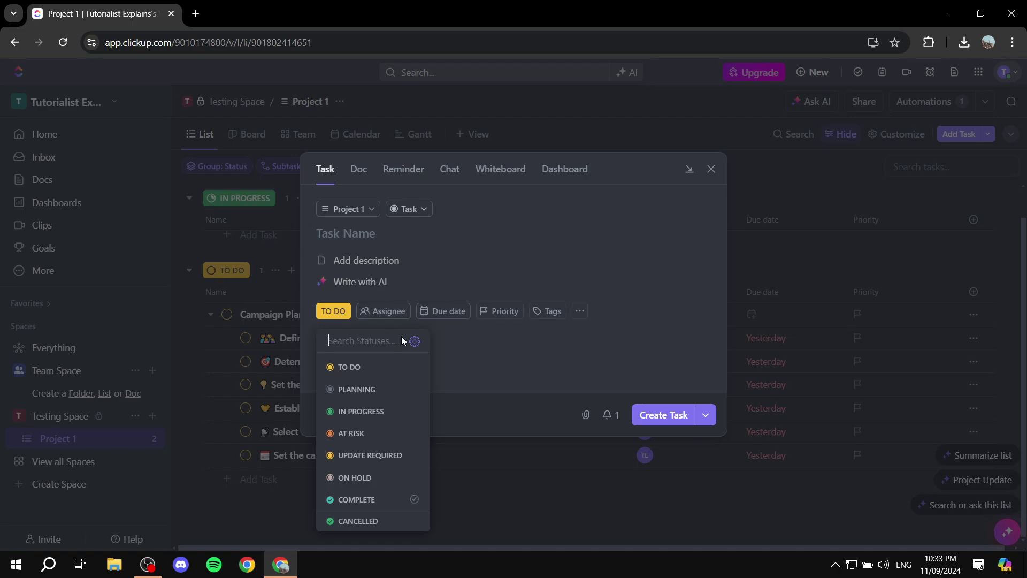
left_click(388, 433)
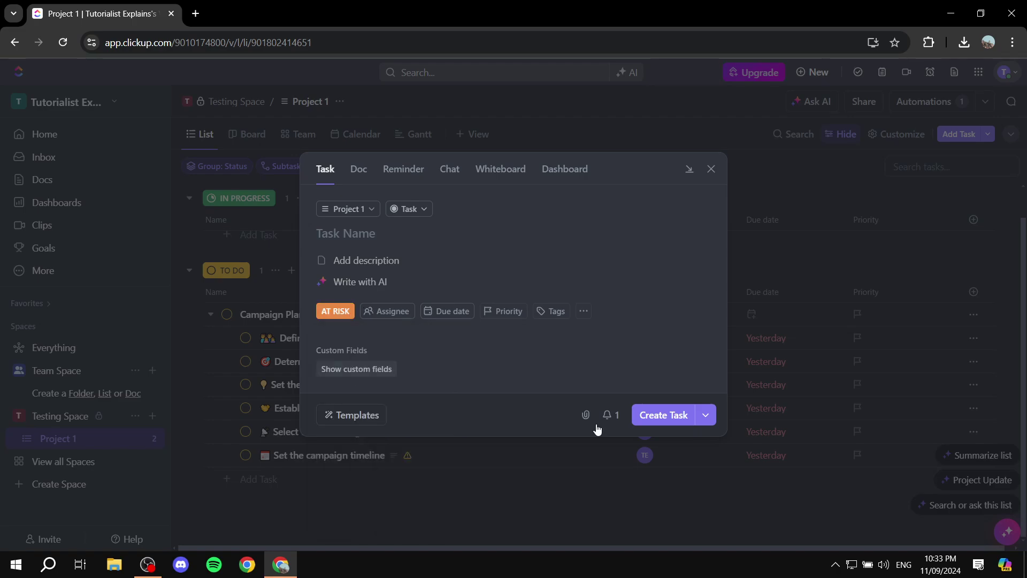
left_click(669, 415)
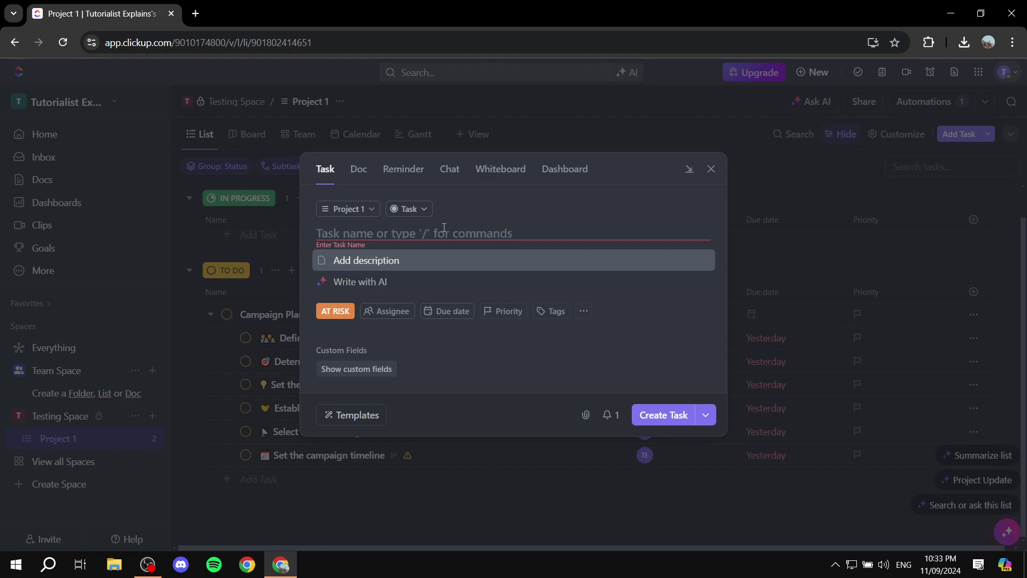
type("A")
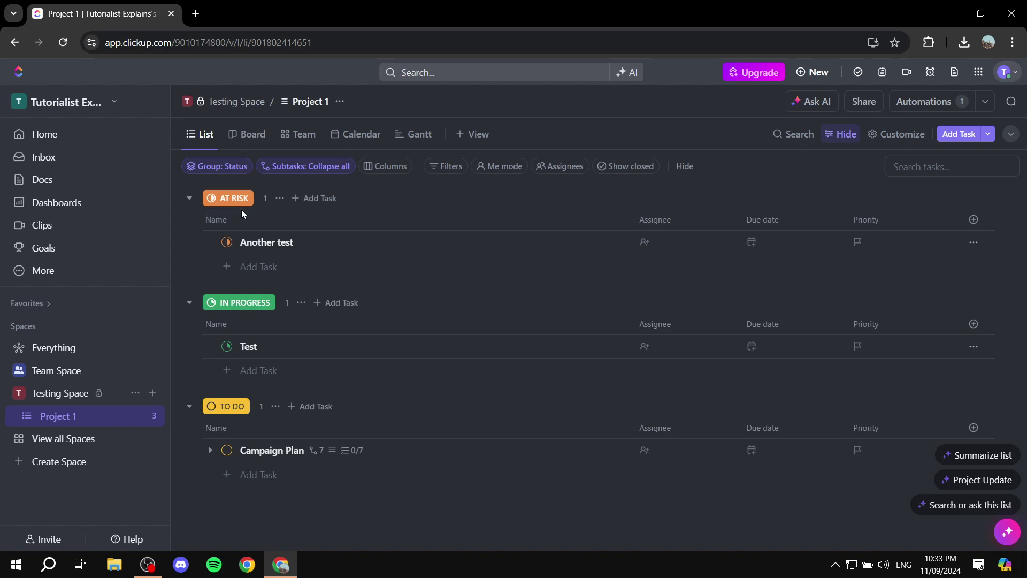
Give the AT RISK status a custom pure red colour (#ff0000) instead of orange
left_click(225, 195)
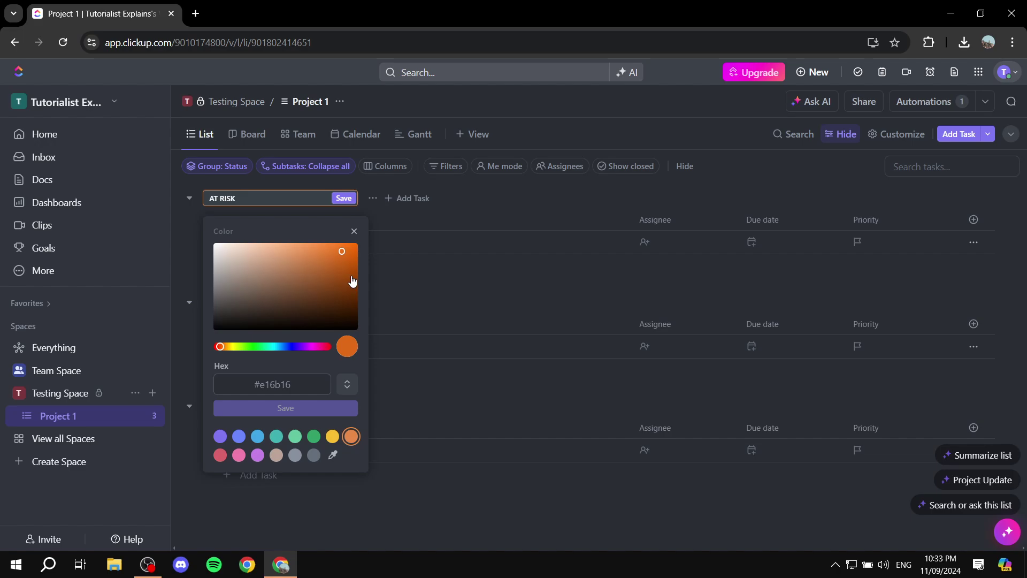
left_click_drag(237, 346, 201, 345)
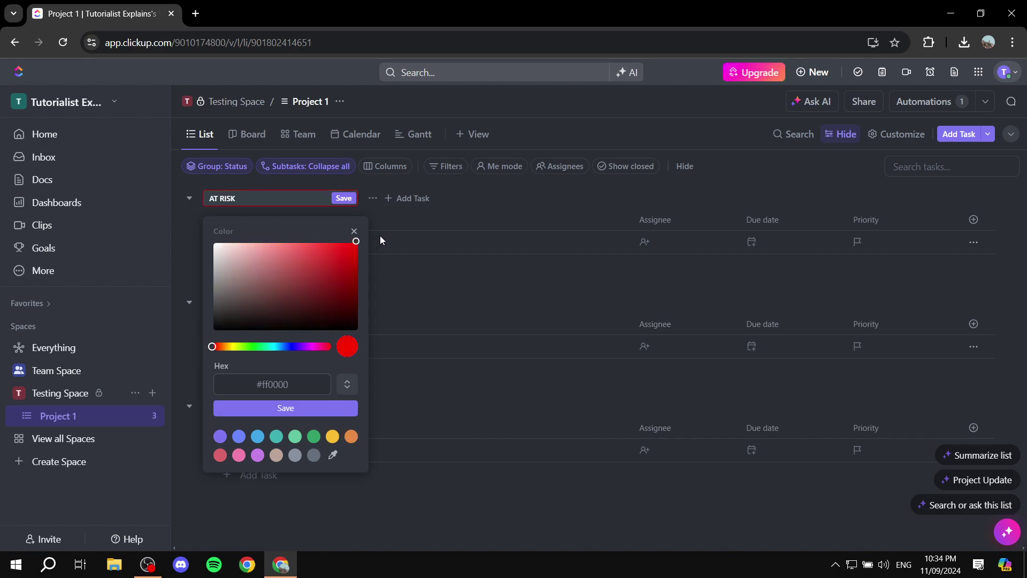
left_click(345, 198)
left_click(344, 199)
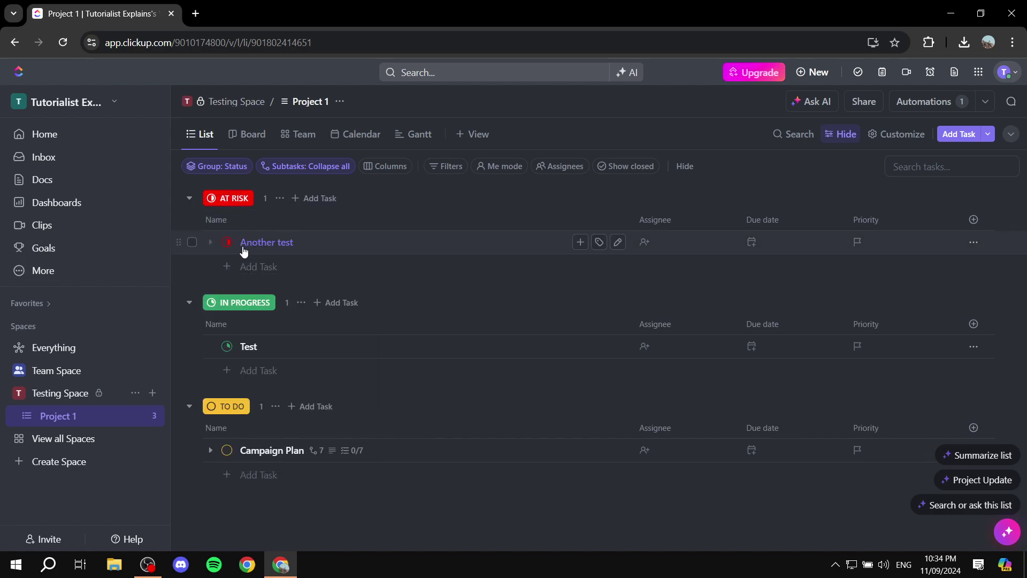
Expand Campaign Plan and switch 'Define the target customers' to AT RISK, then back to TO DO
left_click(210, 450)
left_click(246, 475)
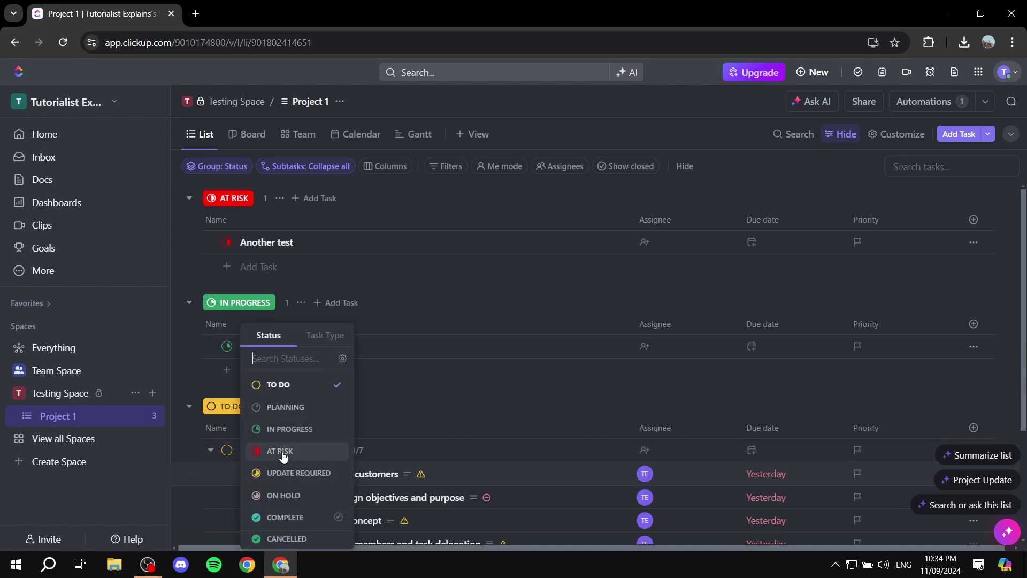
left_click(280, 451)
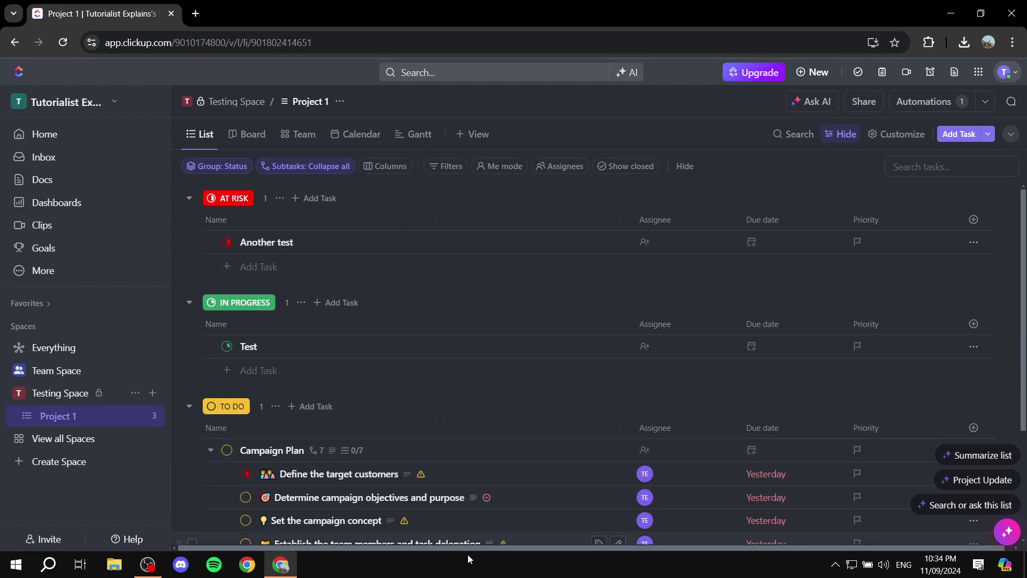
left_click(246, 474)
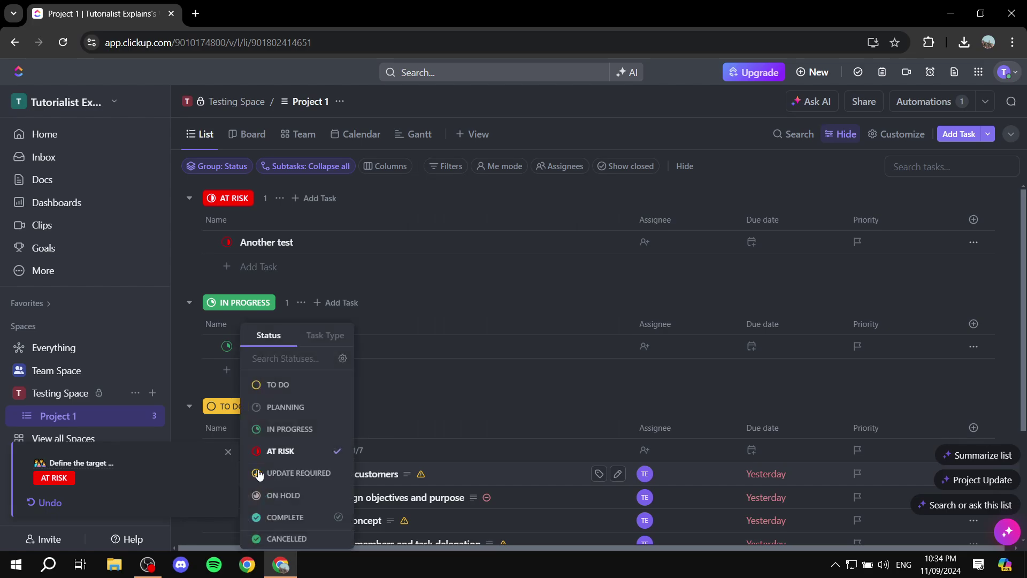
left_click(307, 391)
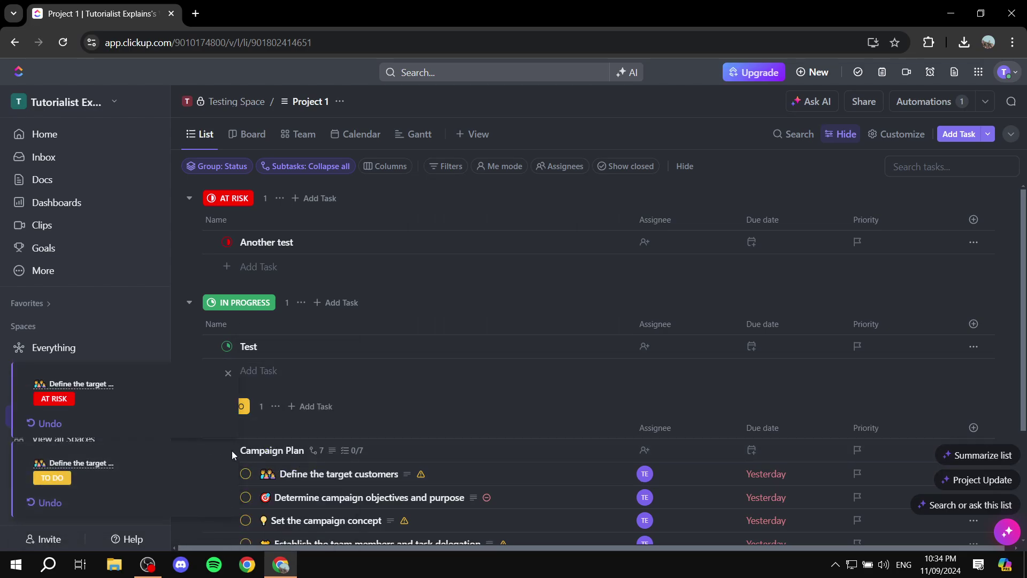